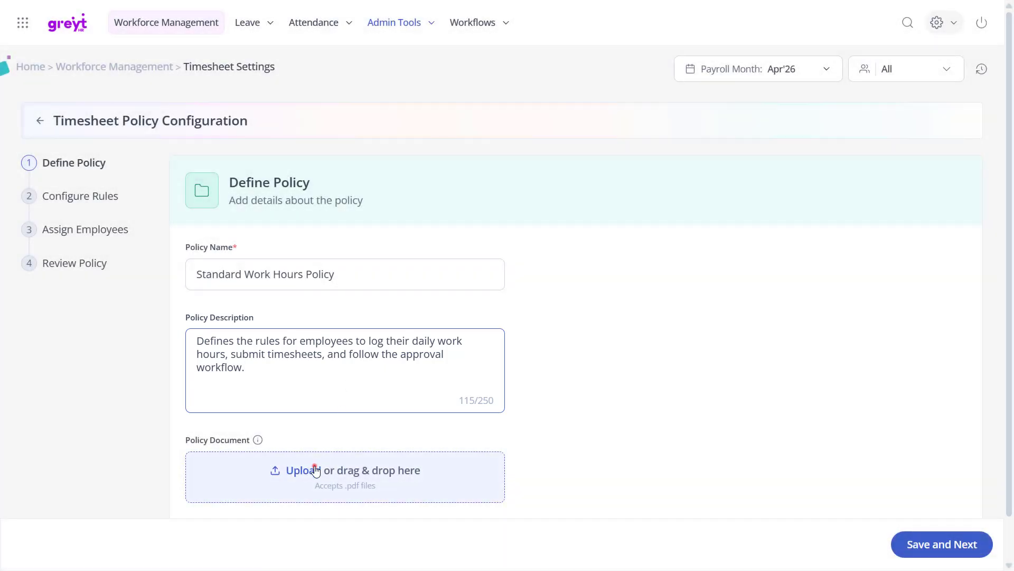
Attach Standard_Work_Hours_Policy.pdf as the policy document and save the policy definition.
{"action": "left_click", "coordinate": [316, 472]}
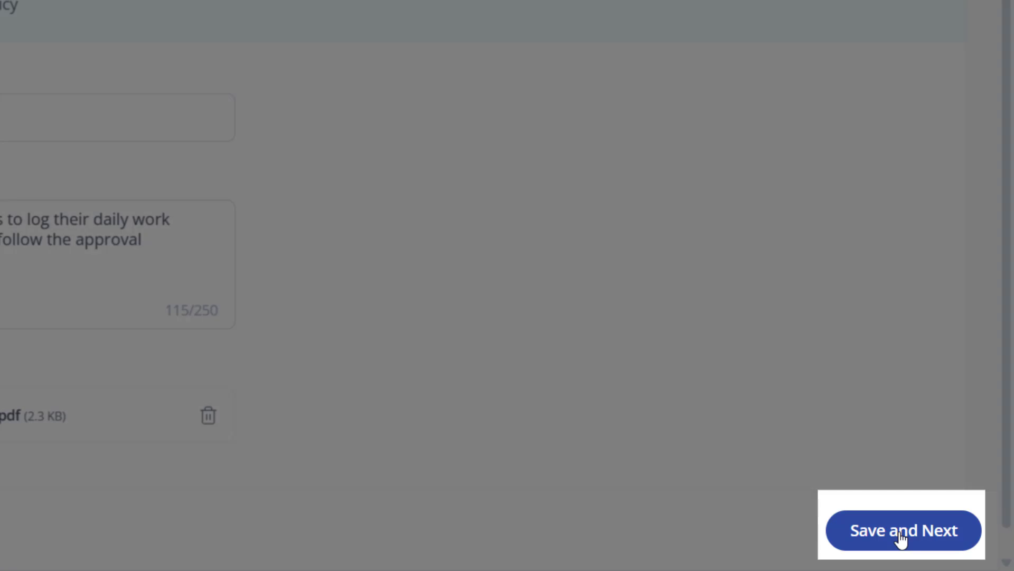
{"action": "left_click", "coordinate": [901, 534]}
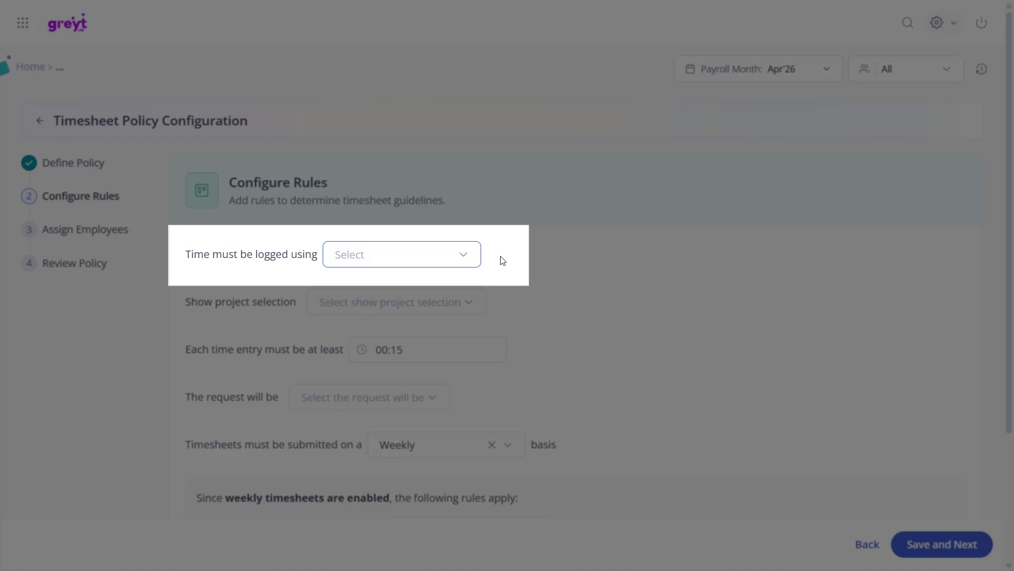
Require time logging by Start and End Times, and show project selection as Mandatory.
{"action": "left_click", "coordinate": [464, 253]}
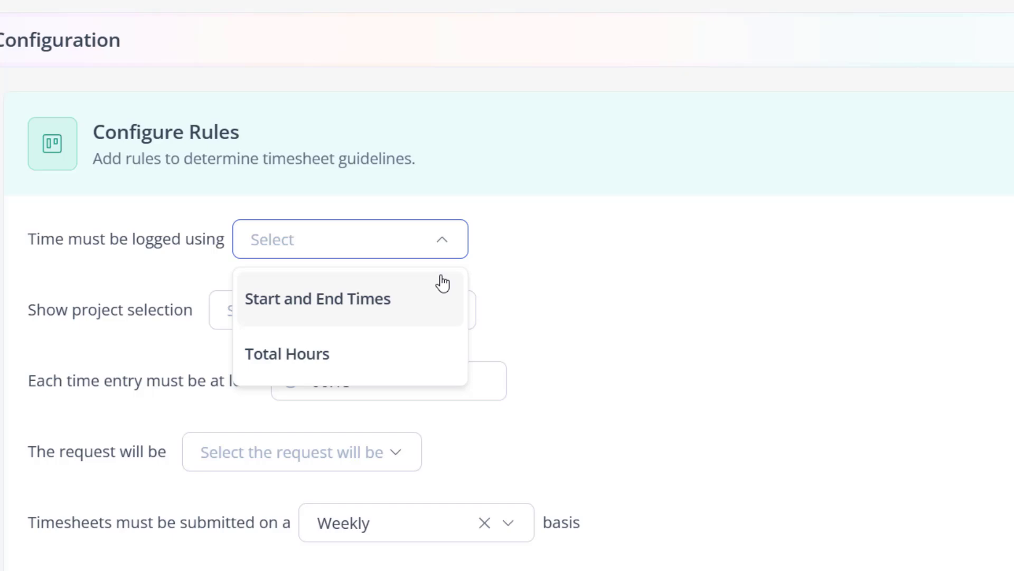
{"action": "left_click", "coordinate": [442, 280]}
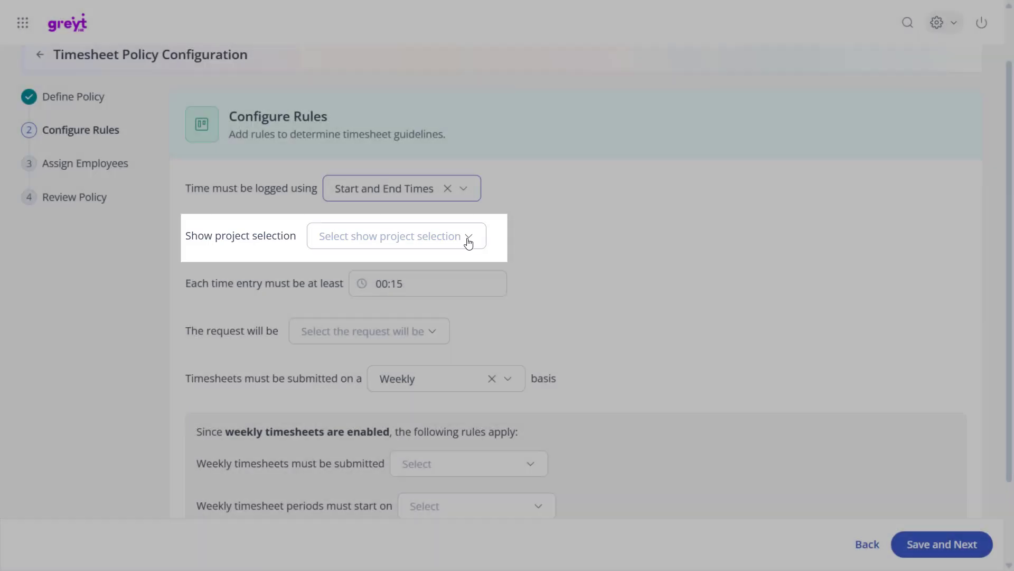
{"action": "left_click", "coordinate": [468, 240]}
{"action": "left_click", "coordinate": [464, 274]}
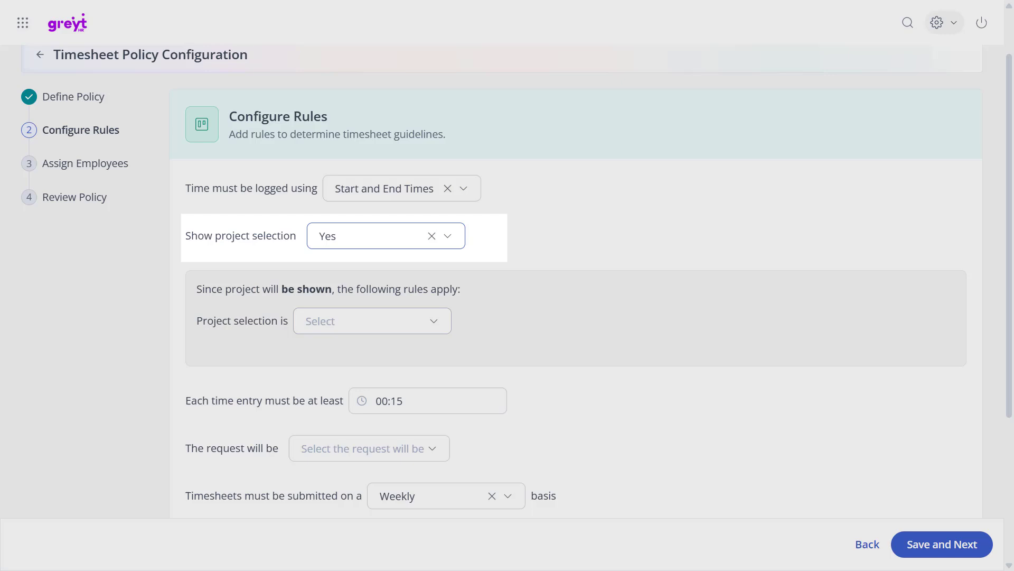
{"action": "left_click", "coordinate": [444, 320]}
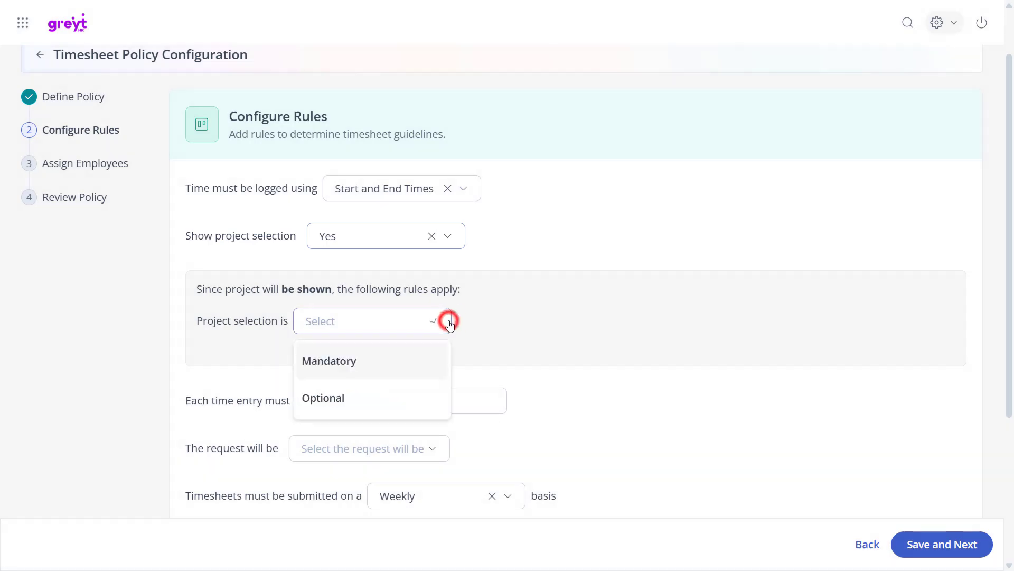
{"action": "left_click", "coordinate": [432, 360]}
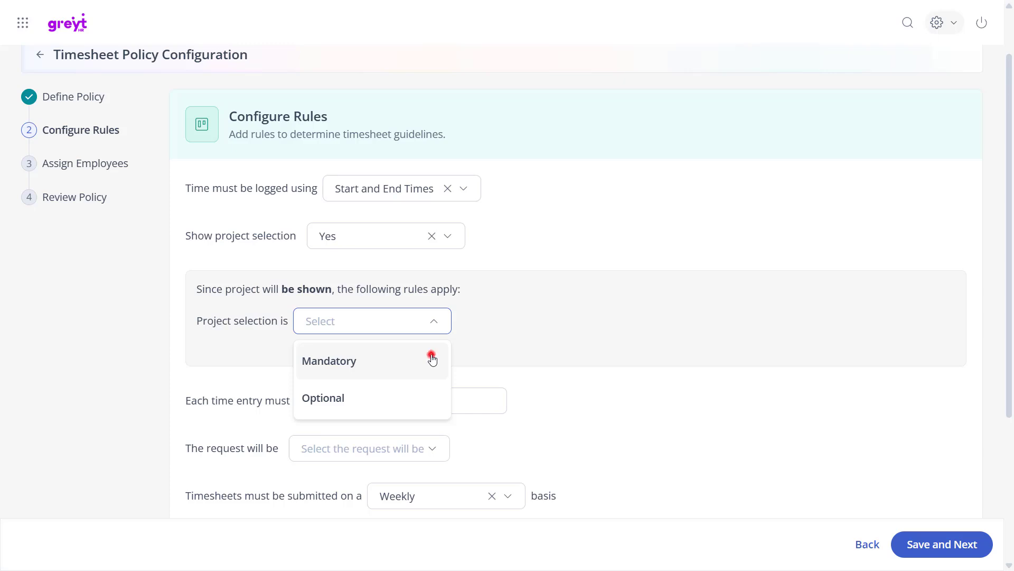
Set the minimum duration of each time entry to 00:30.
{"action": "scroll", "coordinate": [414, 268], "scroll_direction": "down", "scroll_amount": 3}
{"action": "left_click", "coordinate": [407, 268]}
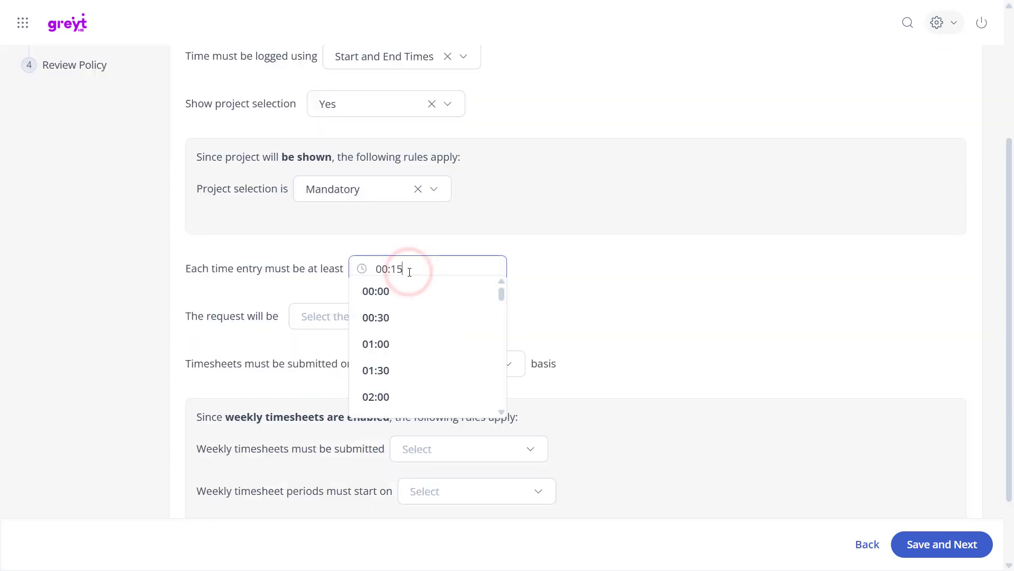
{"action": "left_click", "coordinate": [400, 317]}
Set requests to Reviewed Manually and open the choices for the Level 1 reviewer.
{"action": "scroll", "coordinate": [401, 316], "scroll_direction": "down", "scroll_amount": 1}
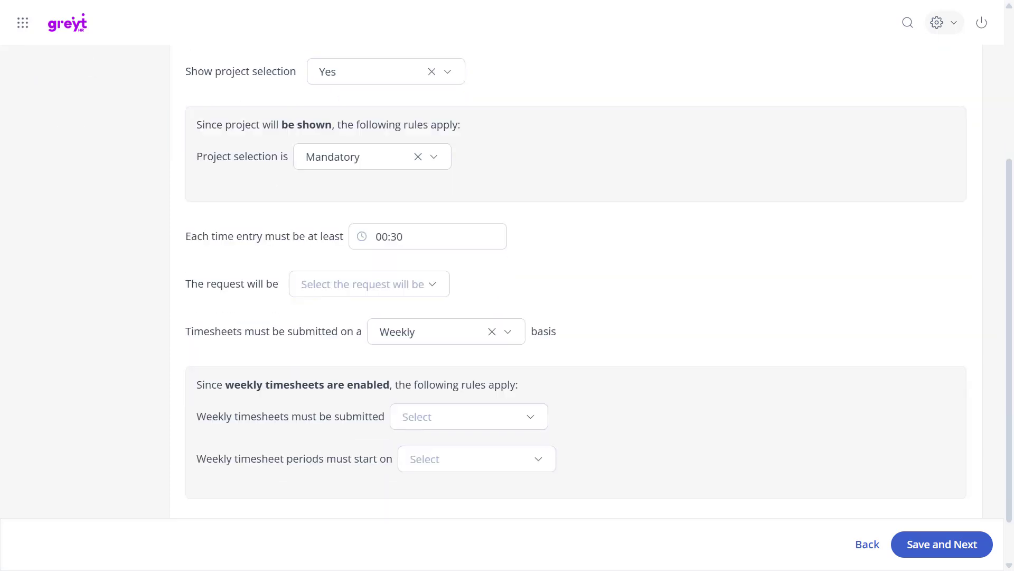
{"action": "left_click", "coordinate": [431, 284]}
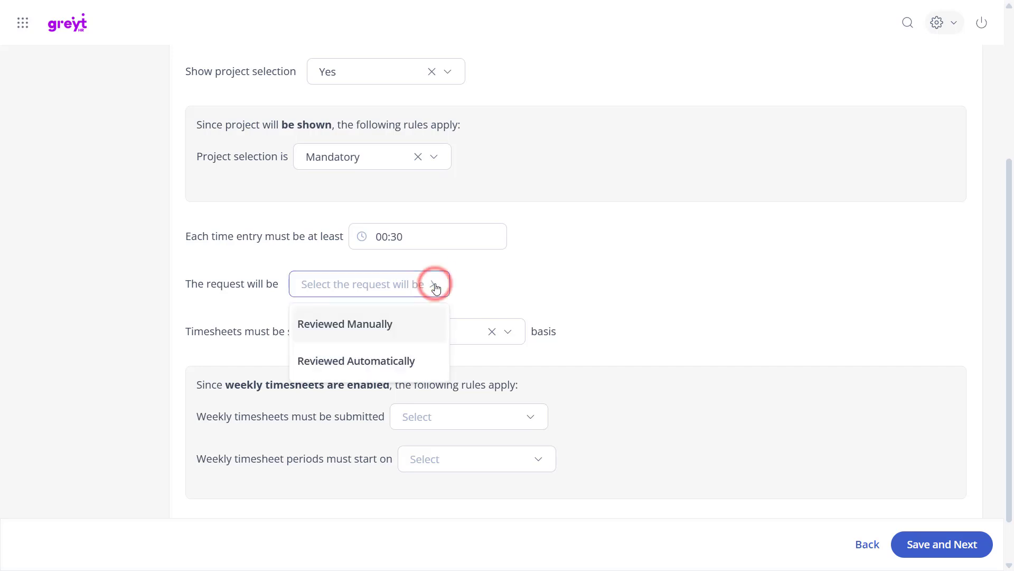
{"action": "left_click", "coordinate": [420, 319]}
{"action": "scroll", "coordinate": [575, 280], "scroll_direction": "down", "scroll_amount": 2}
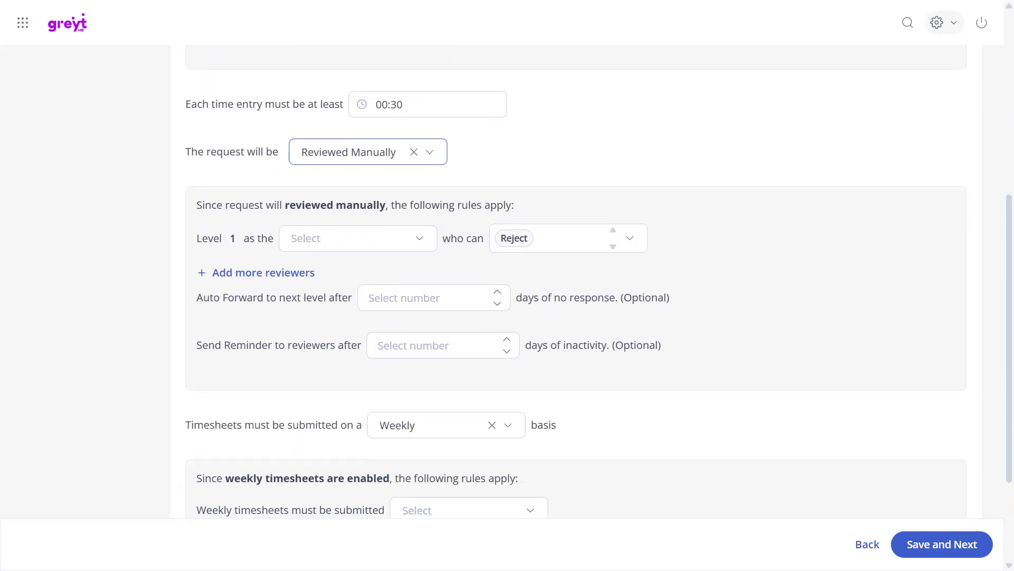
{"action": "left_click", "coordinate": [418, 238]}
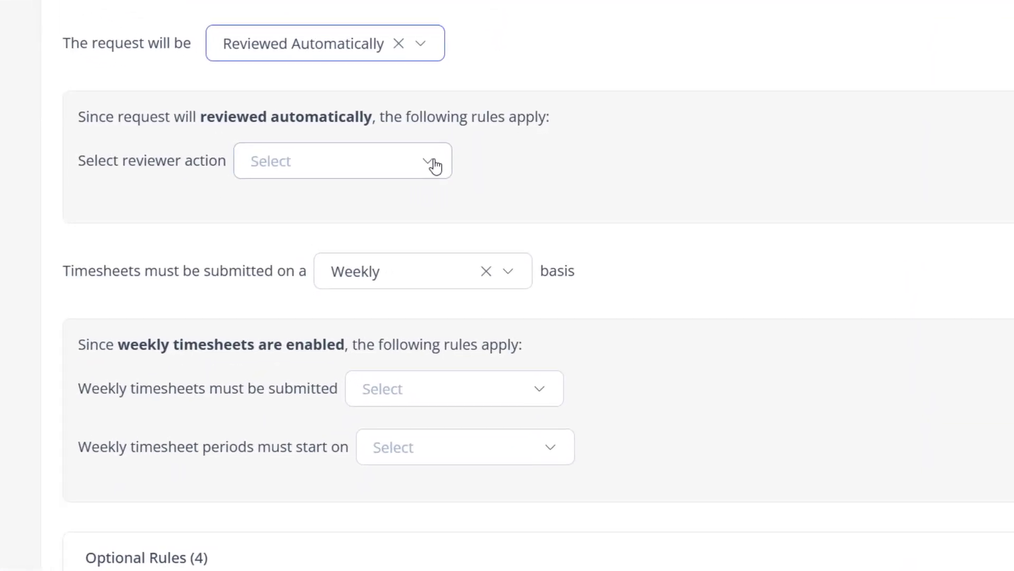
Set the reviewer action for automatically reviewed requests to Approve.
{"action": "left_click", "coordinate": [434, 164]}
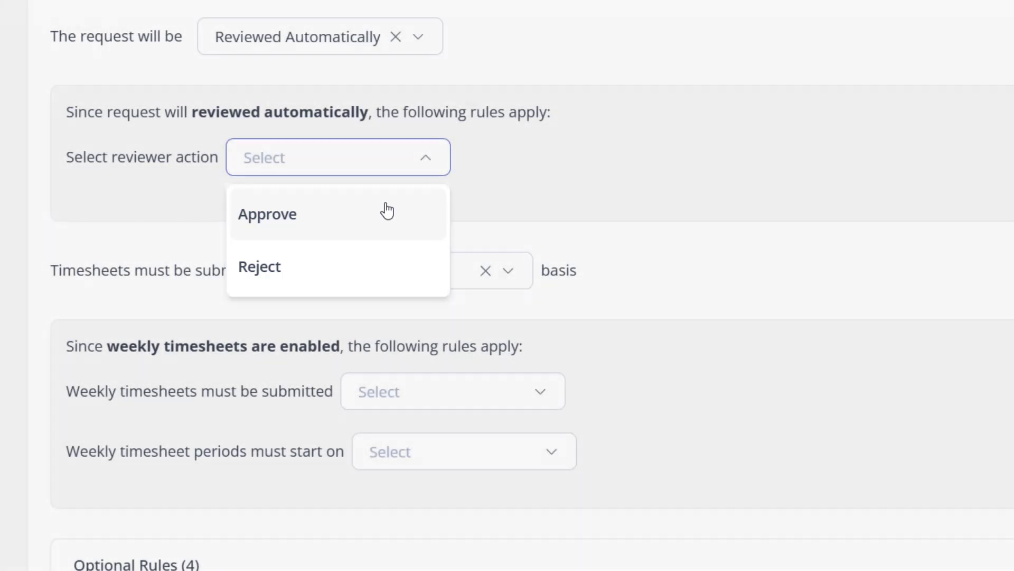
{"action": "left_click", "coordinate": [386, 211]}
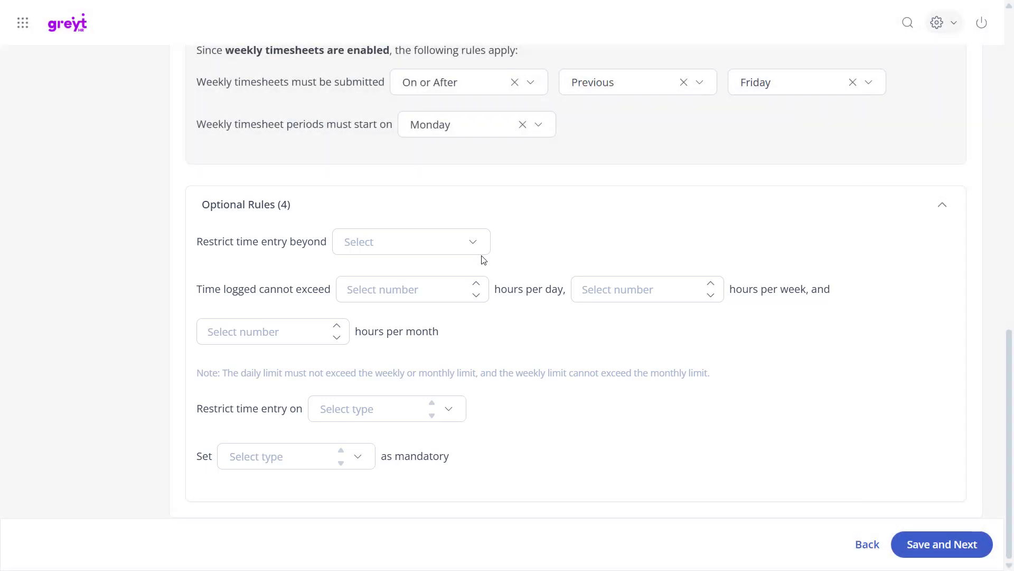
Restrict time entry beyond Attendance Hours and limit logged time to 1 hour per day in the optional rules.
{"action": "left_click", "coordinate": [473, 243]}
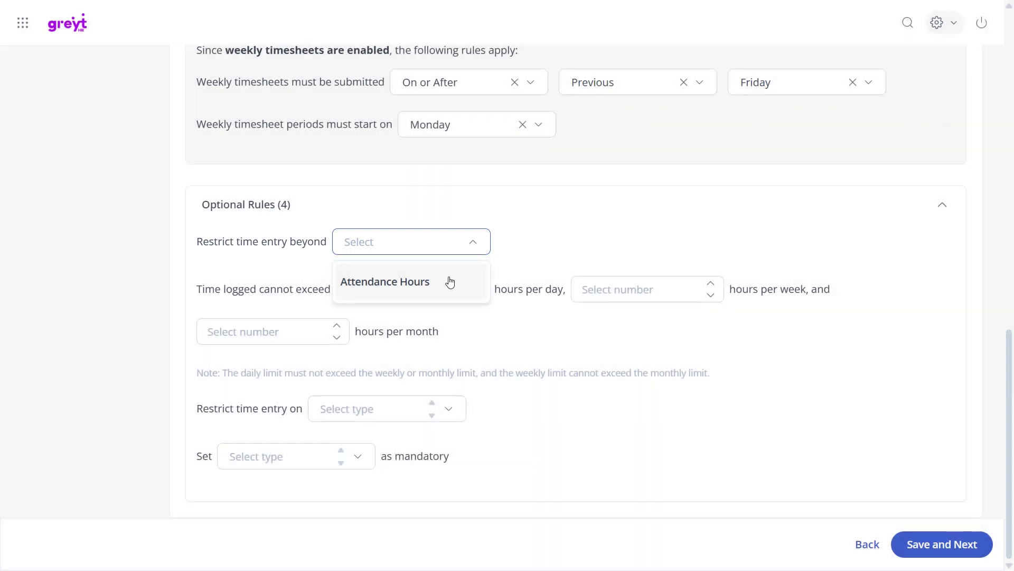
{"action": "left_click", "coordinate": [450, 281]}
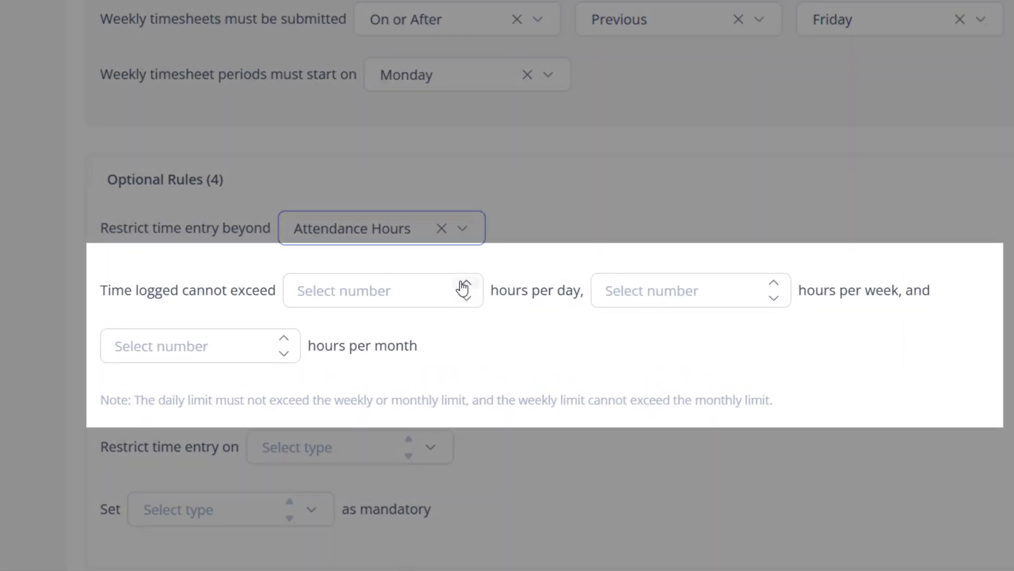
{"action": "left_click", "coordinate": [476, 283]}
{"action": "left_click", "coordinate": [476, 283]}
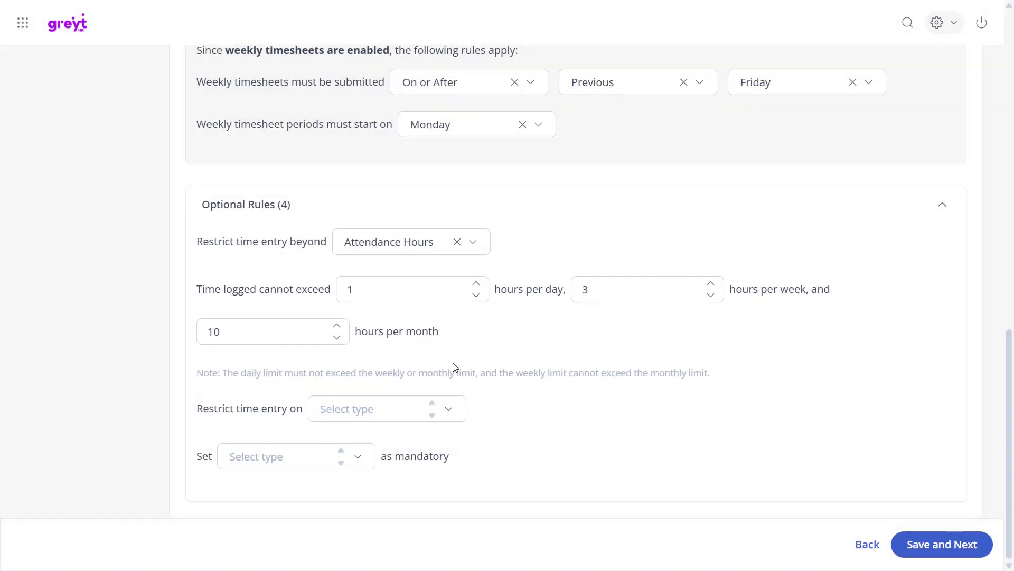
Restrict time entry on Rest Day, Holiday, Leave Day and Off Day.
{"action": "left_click", "coordinate": [331, 387]}
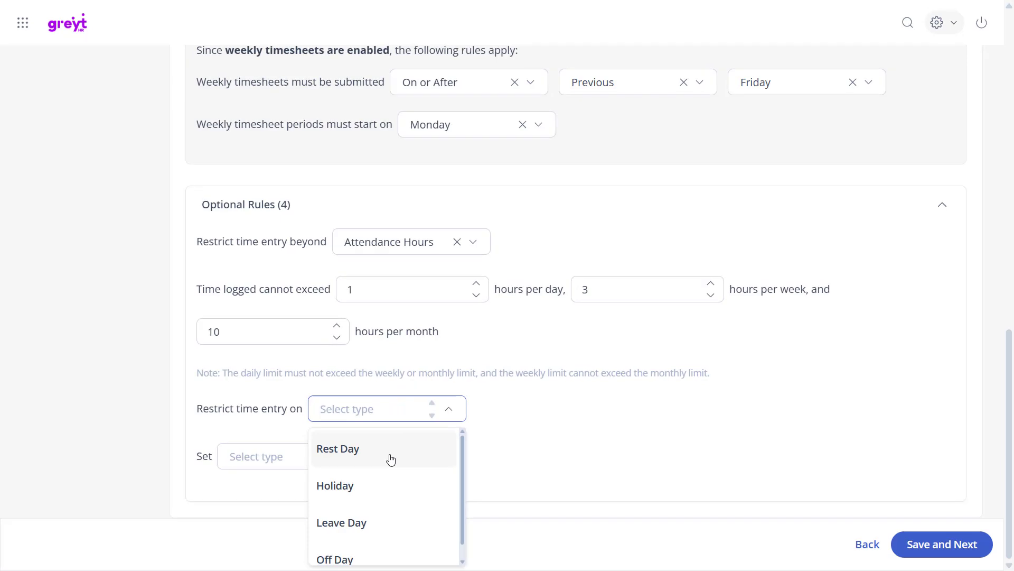
{"action": "left_click", "coordinate": [391, 457]}
{"action": "left_click", "coordinate": [419, 409]}
{"action": "left_click", "coordinate": [394, 451]}
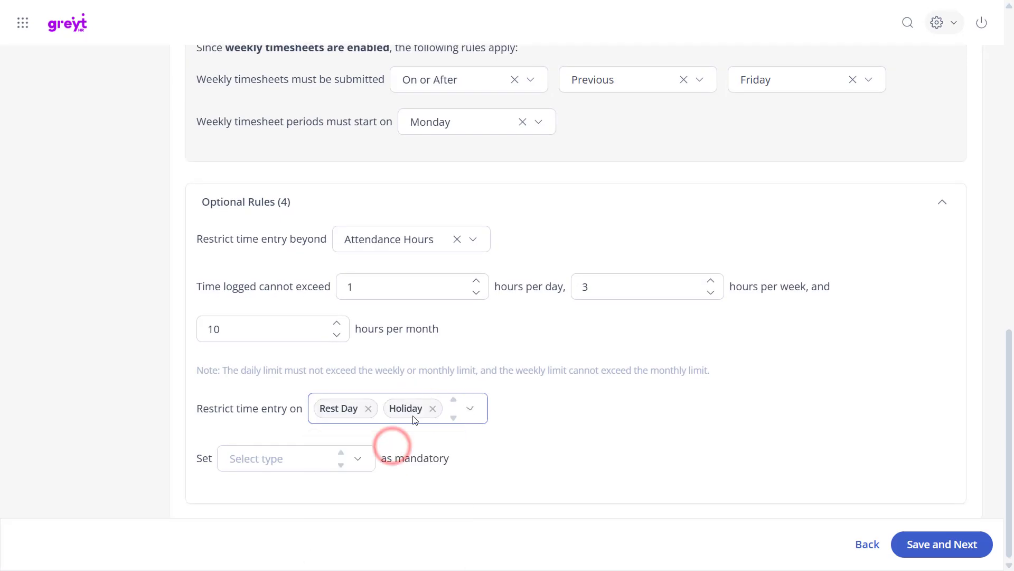
{"action": "left_click", "coordinate": [466, 408]}
{"action": "left_click", "coordinate": [410, 445]}
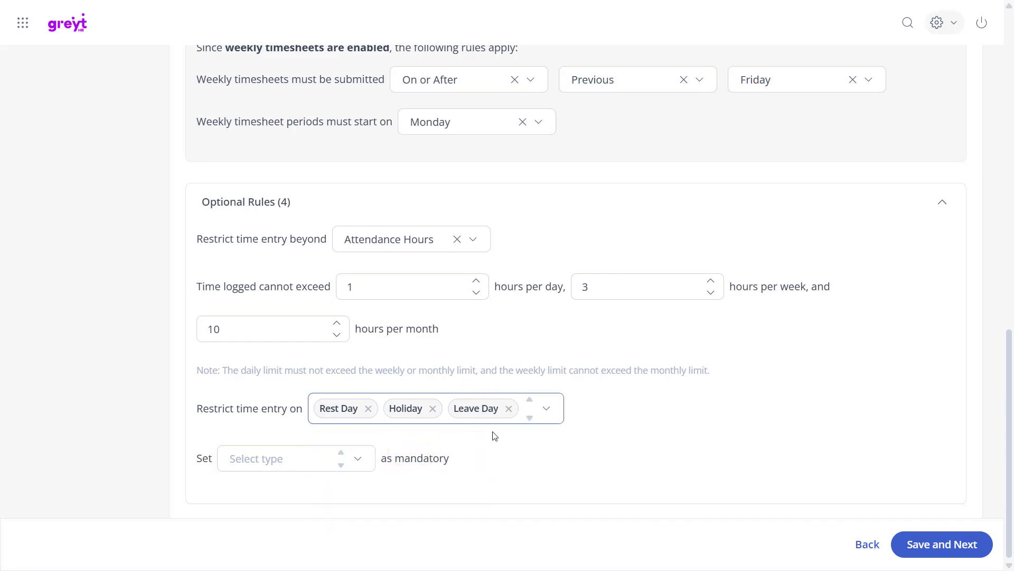
{"action": "left_click", "coordinate": [539, 408]}
{"action": "left_click", "coordinate": [504, 448]}
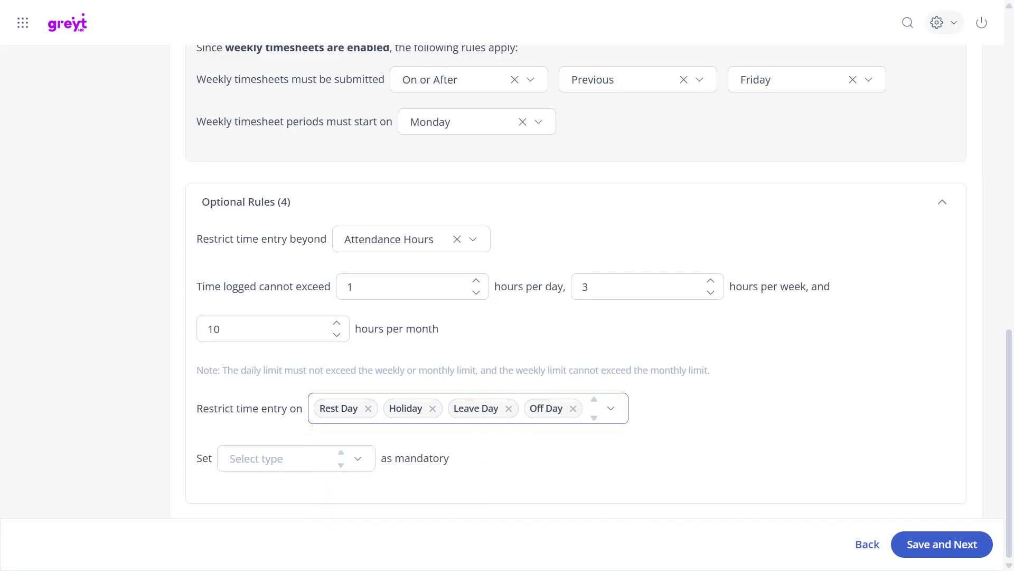
Make Attachment mandatory for time entries and save the configured rules.
{"action": "left_click", "coordinate": [318, 459]}
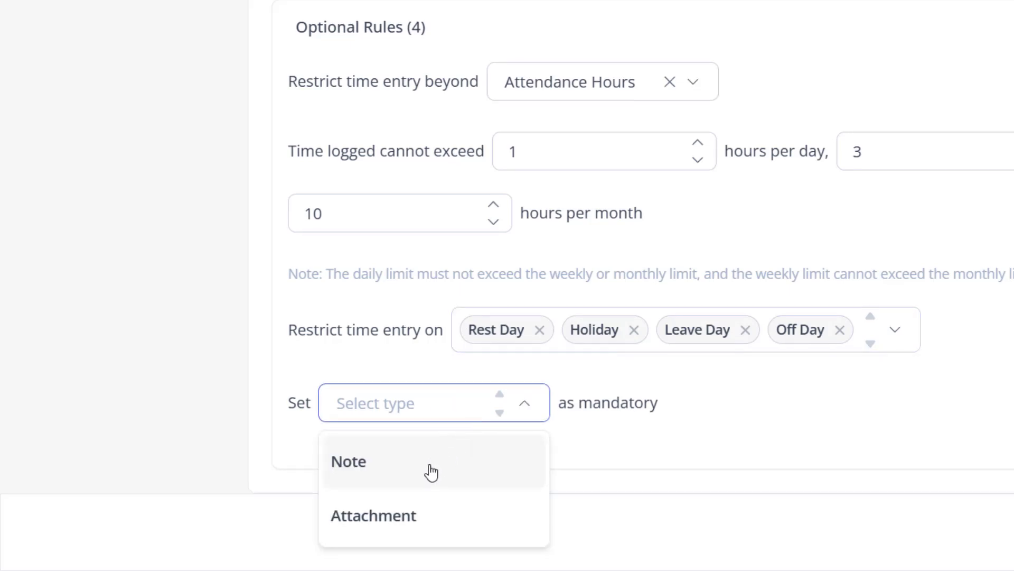
{"action": "left_click", "coordinate": [418, 517]}
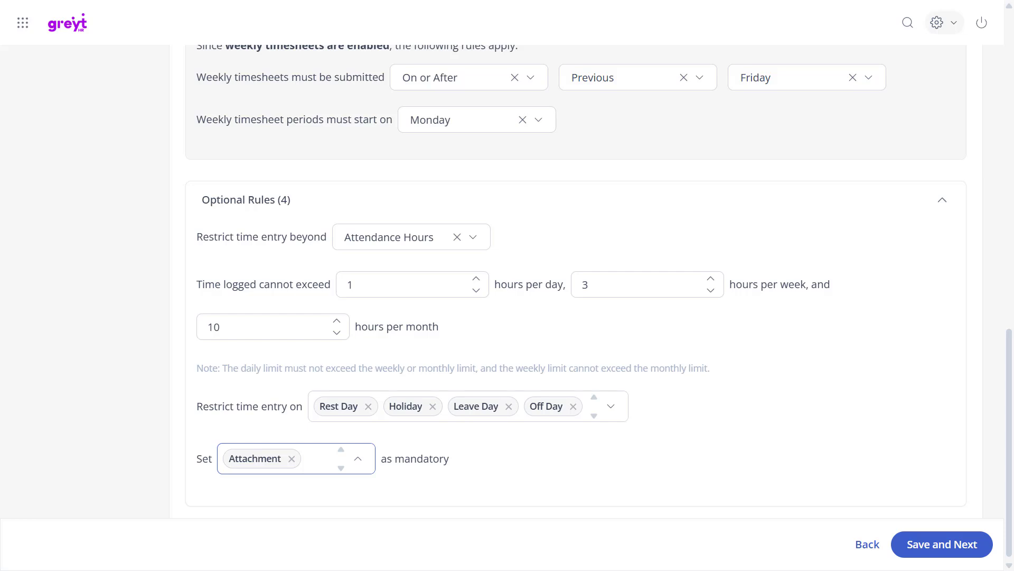
{"action": "left_click", "coordinate": [926, 544]}
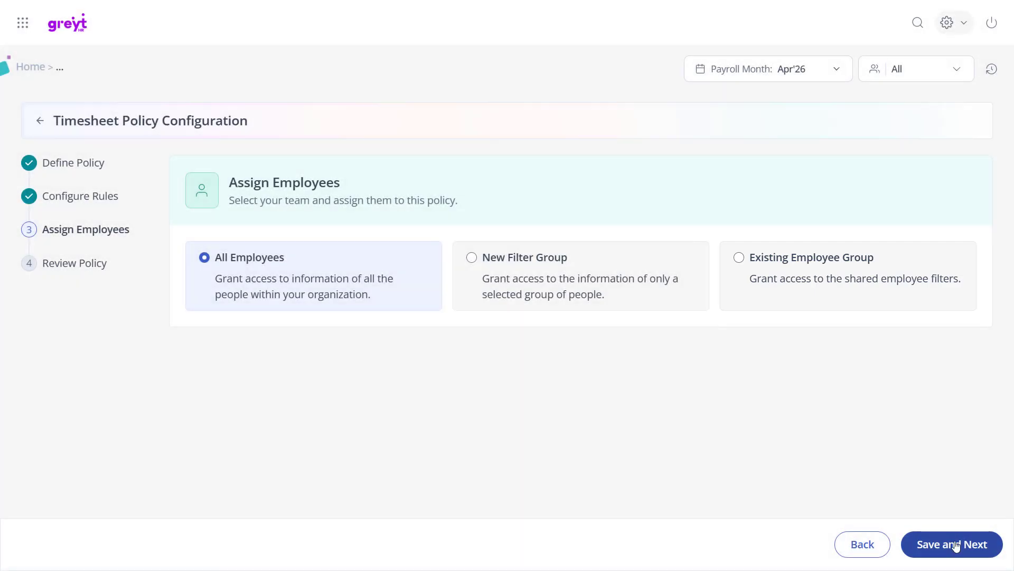
Assign the policy to All Employees and review its details, rules and employee assignment.
{"action": "left_click", "coordinate": [956, 545]}
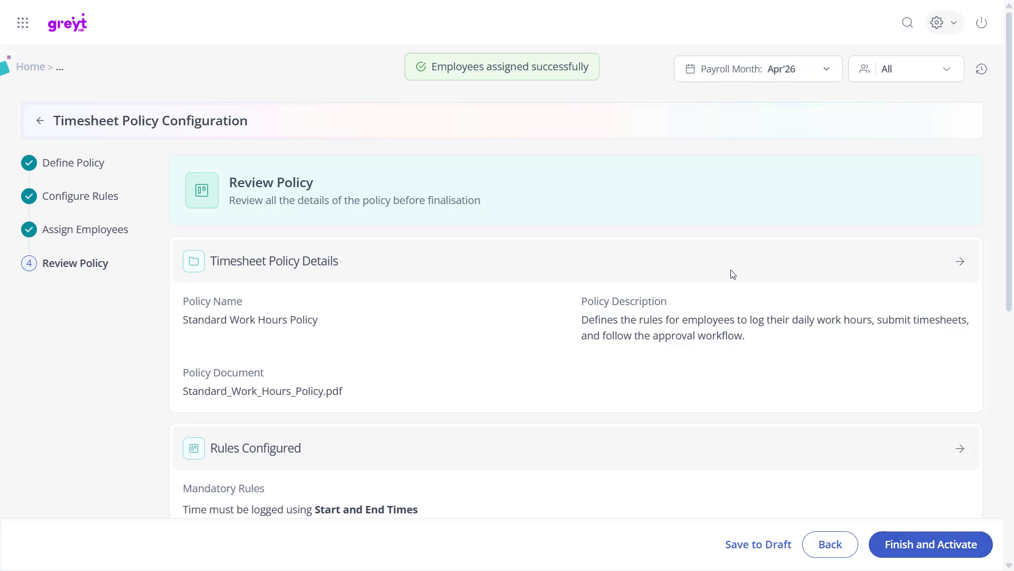
{"action": "scroll", "coordinate": [734, 275], "scroll_direction": "down", "scroll_amount": 2}
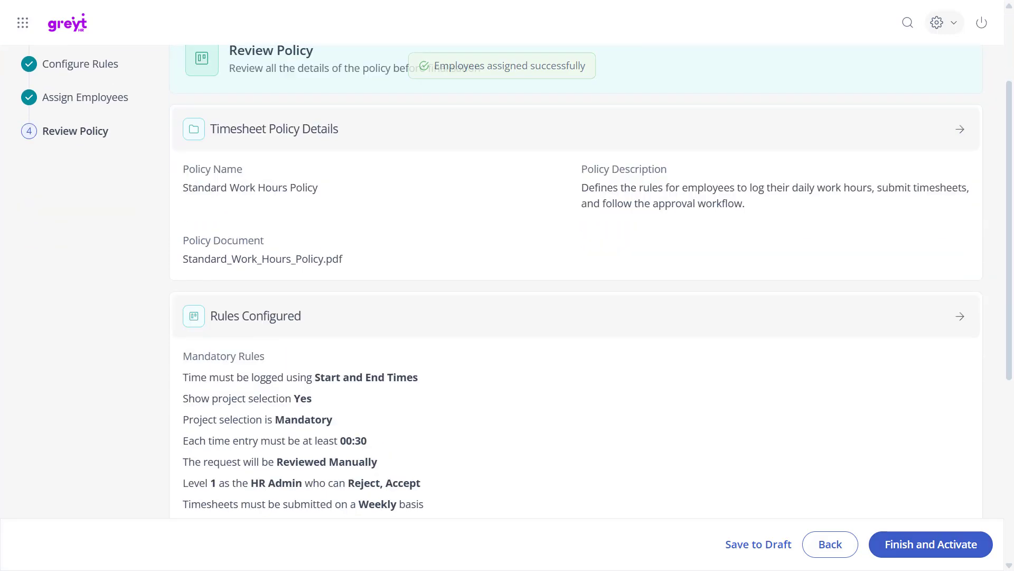
{"action": "scroll", "coordinate": [733, 274], "scroll_direction": "down", "scroll_amount": 1}
{"action": "scroll", "coordinate": [576, 285], "scroll_direction": "down", "scroll_amount": 5}
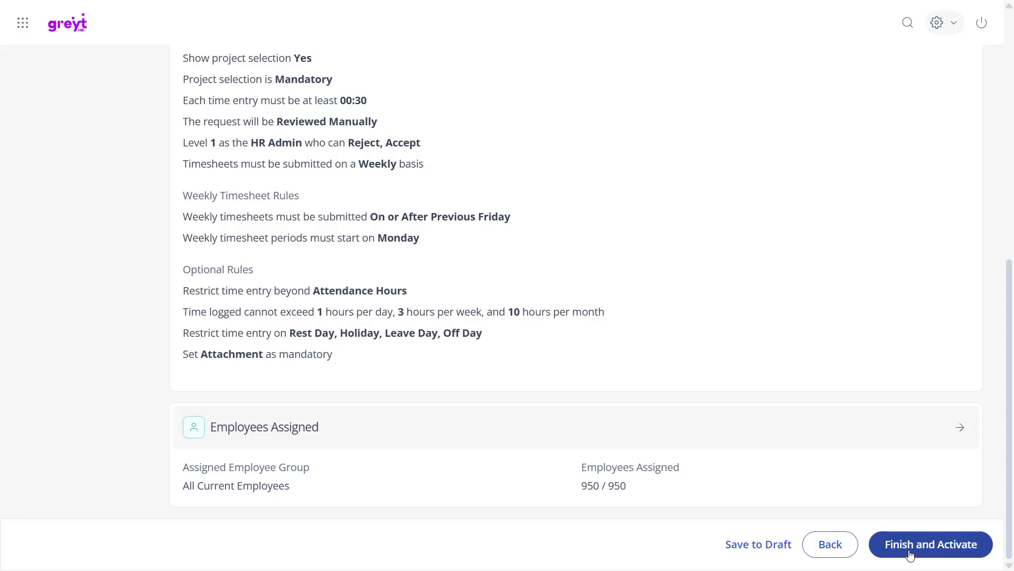
Finish the policy and confirm its activation with an effective date of 29 Jun 2026.
{"action": "left_click", "coordinate": [910, 554]}
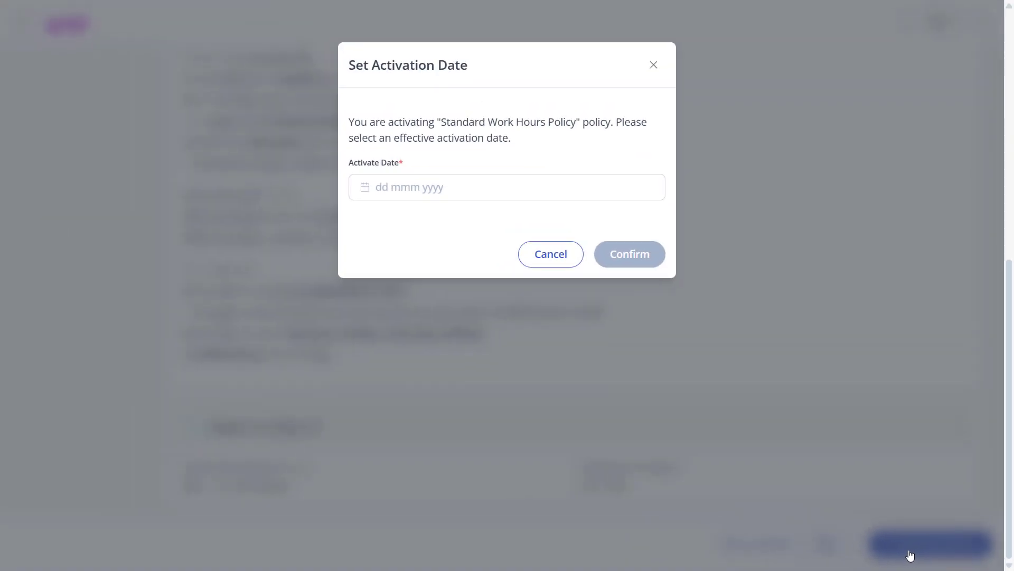
{"action": "left_click", "coordinate": [414, 188]}
{"action": "left_click", "coordinate": [451, 424]}
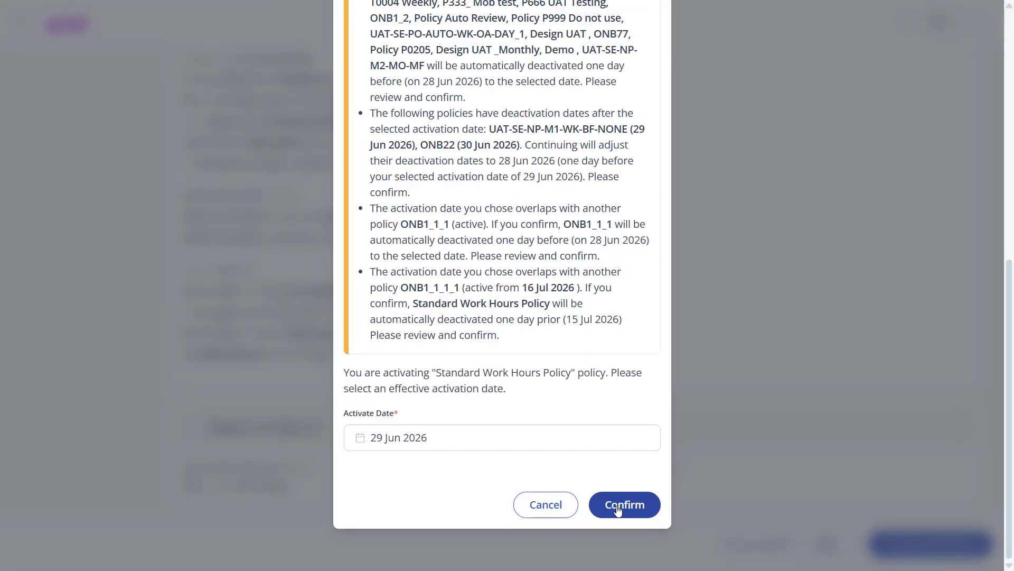
{"action": "left_click", "coordinate": [618, 506]}
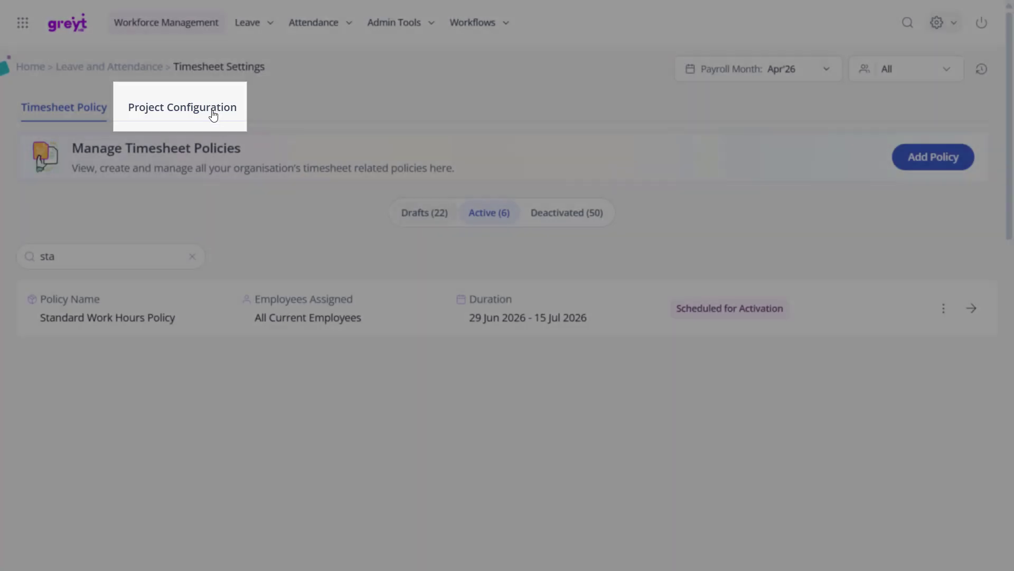
Start a new project in Project Configuration and name it "Monthly Newsletter - July 2026".
{"action": "left_click", "coordinate": [208, 106]}
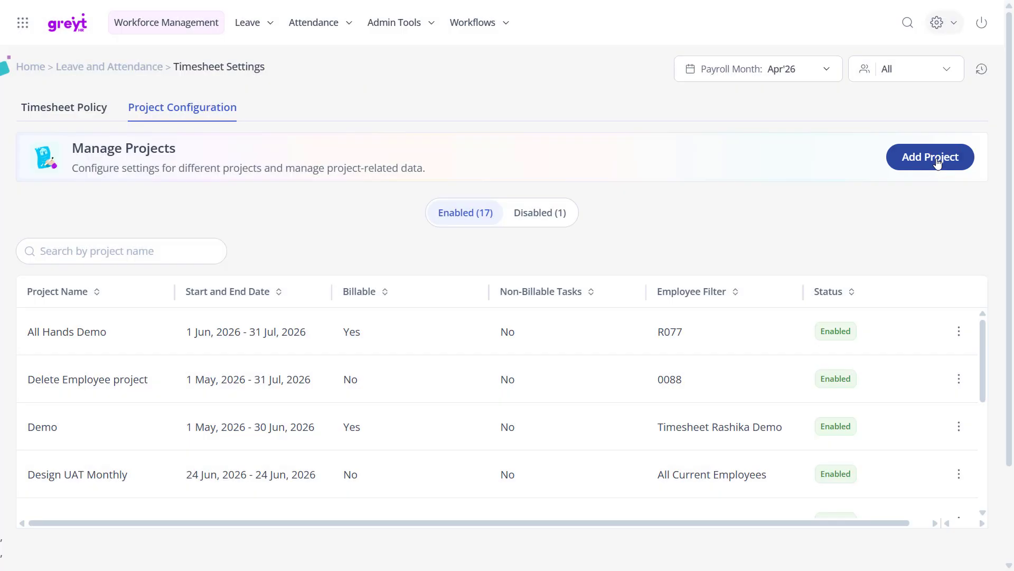
{"action": "left_click", "coordinate": [938, 165]}
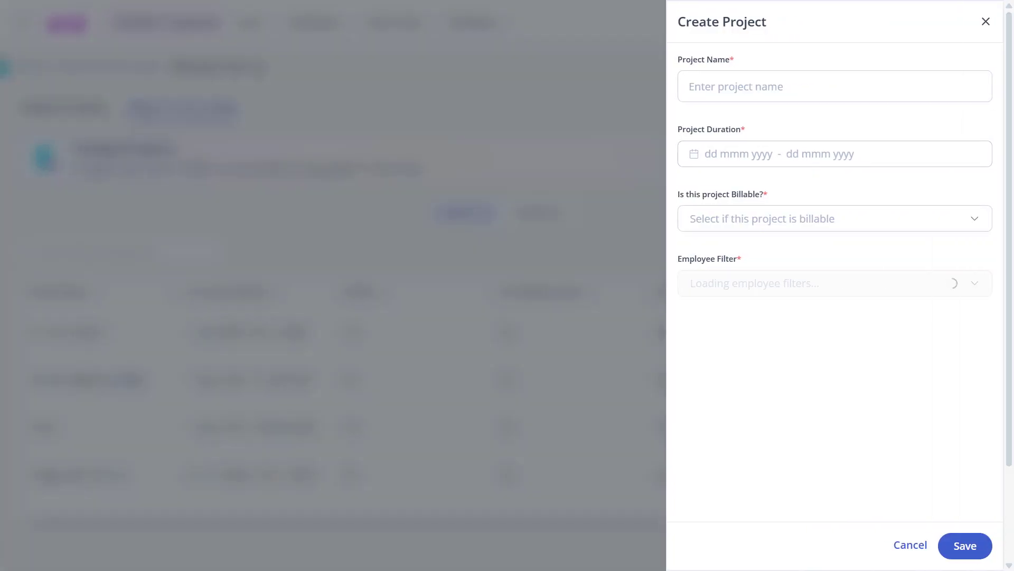
{"action": "left_click", "coordinate": [718, 82]}
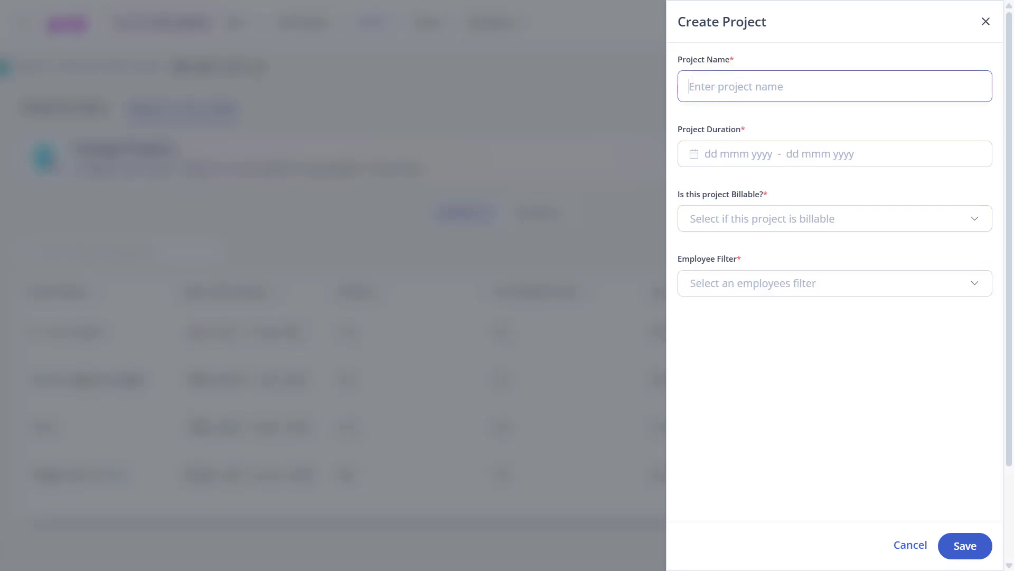
{"action": "type", "text": "Monthly Newsletter - July 2026"}
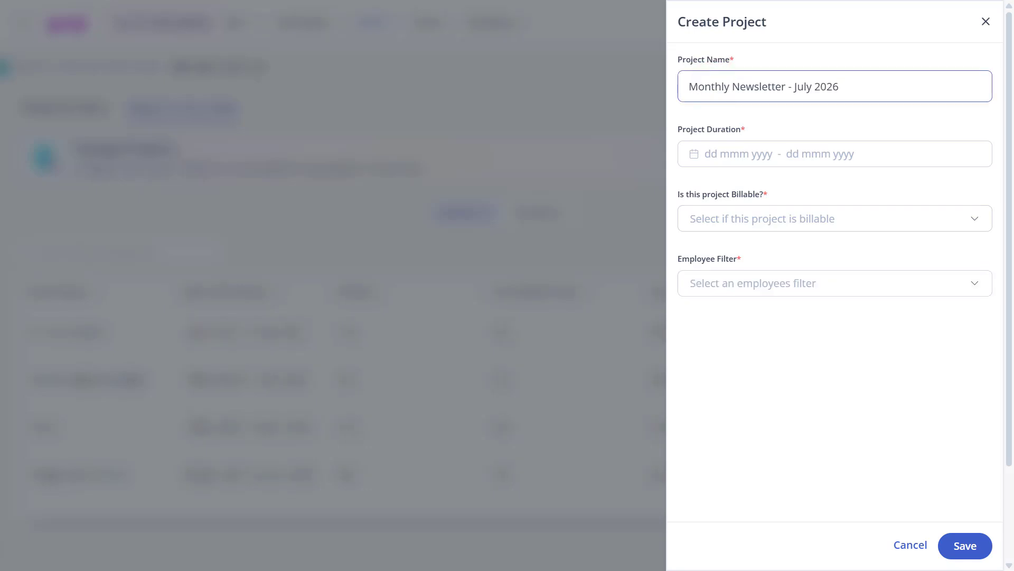
Set the project duration from 01 Jul 2026 to 31 Jul 2026 and apply the date range.
{"action": "left_click", "coordinate": [763, 150]}
{"action": "left_click", "coordinate": [886, 260]}
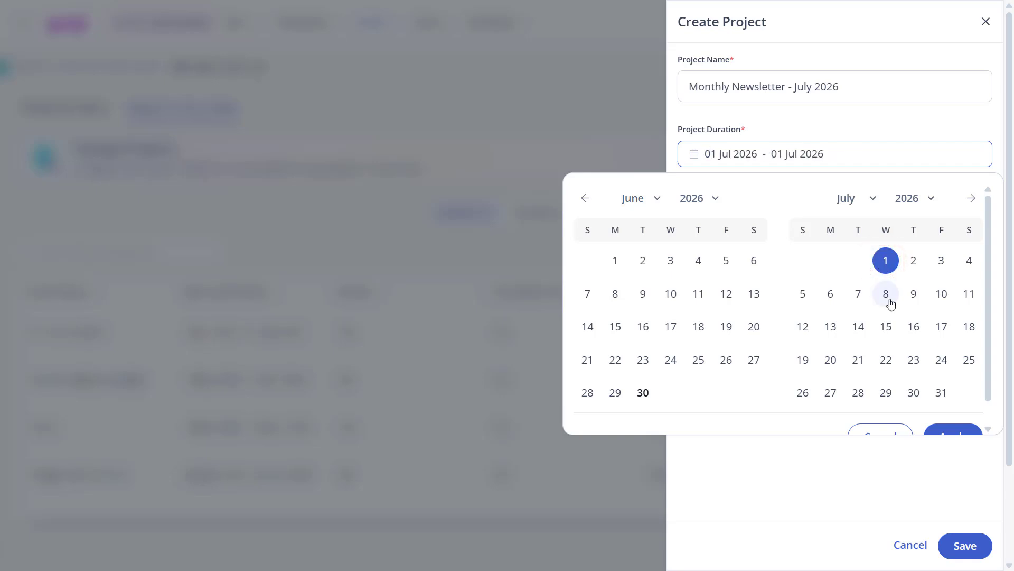
{"action": "left_click", "coordinate": [941, 393]}
{"action": "scroll", "coordinate": [956, 407], "scroll_direction": "down", "scroll_amount": 1}
{"action": "left_click", "coordinate": [959, 409]}
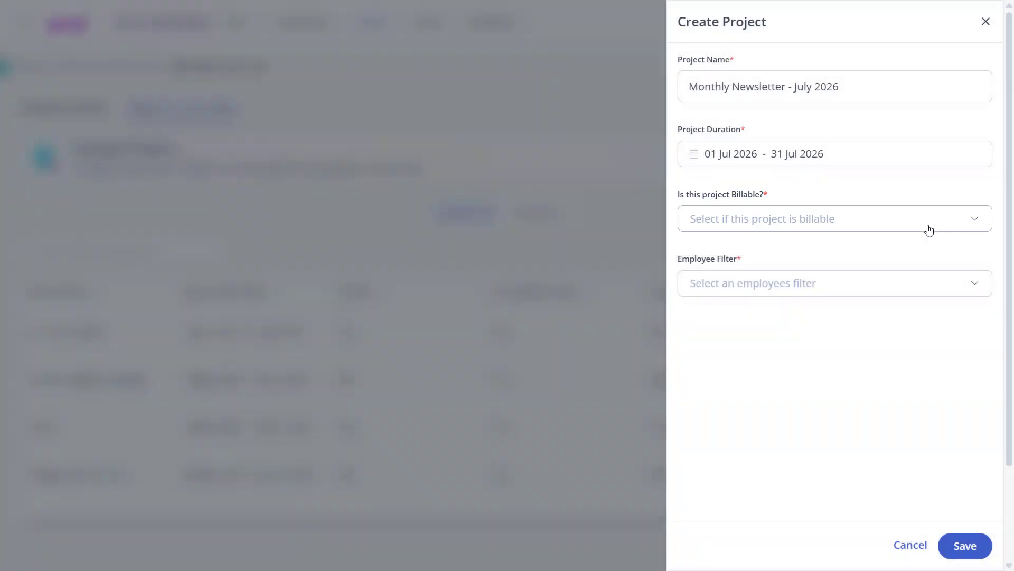
Mark the project as billable and allow employees to create non-billable tasks for it.
{"action": "left_click", "coordinate": [922, 221]}
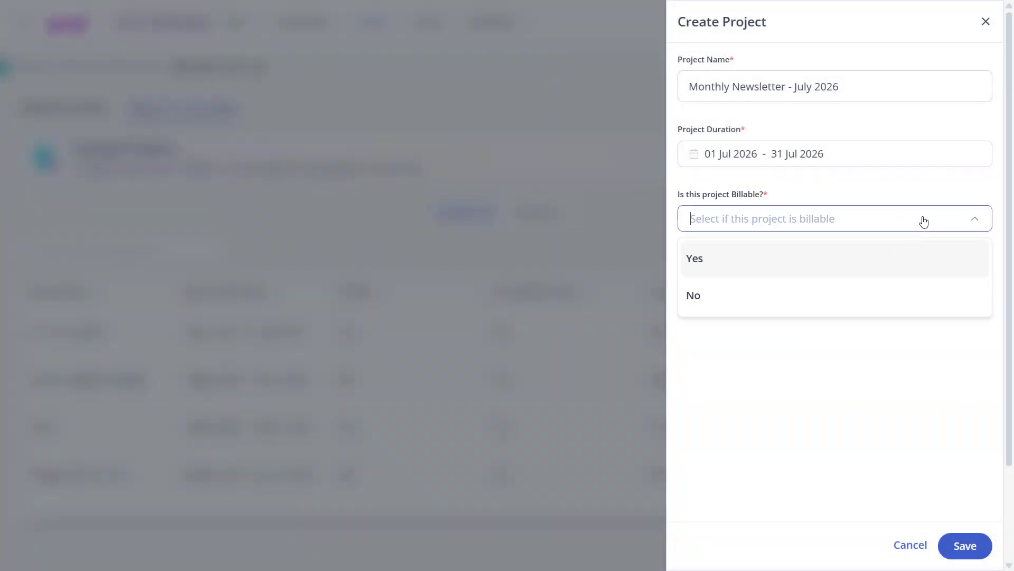
{"action": "left_click", "coordinate": [891, 253]}
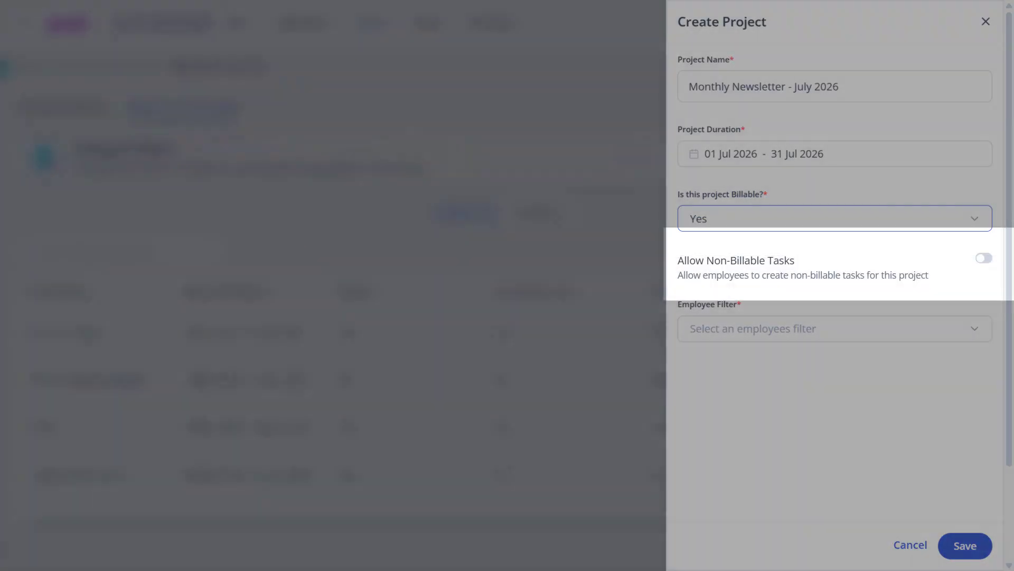
{"action": "left_click", "coordinate": [987, 258]}
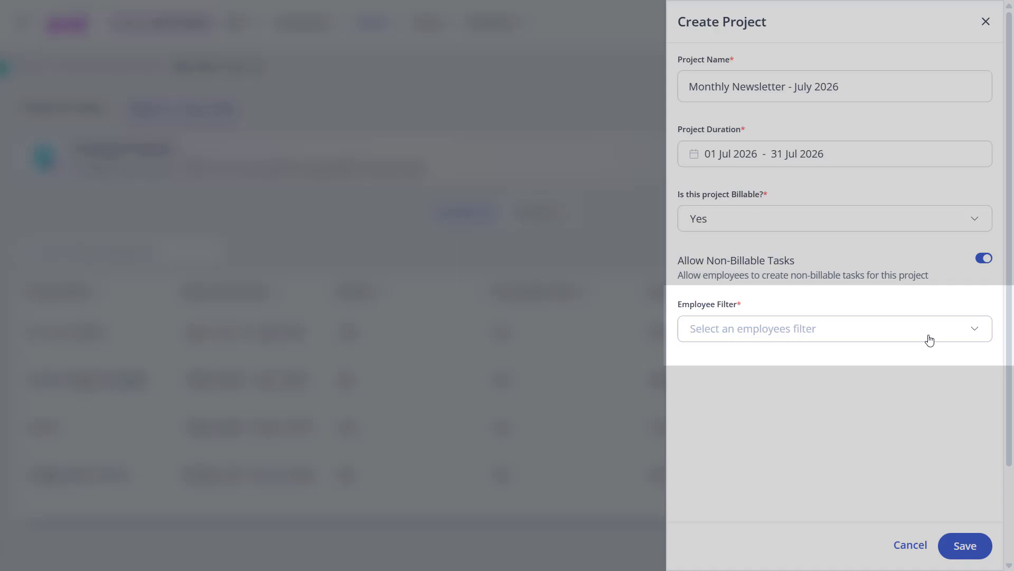
Choose Design UAT Monthly as the project's employee filter and save the project.
{"action": "left_click", "coordinate": [941, 335]}
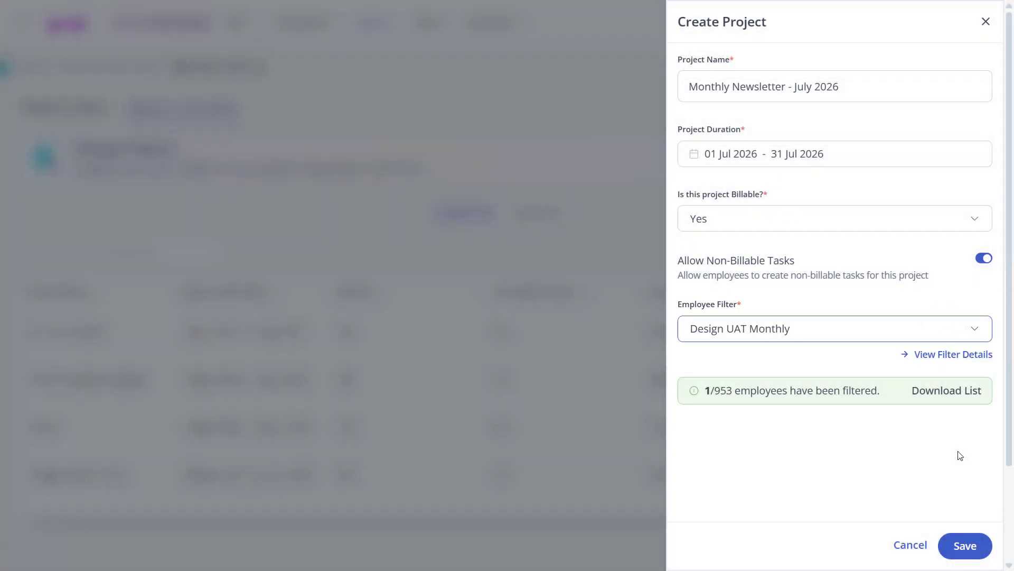
{"action": "left_click", "coordinate": [971, 550]}
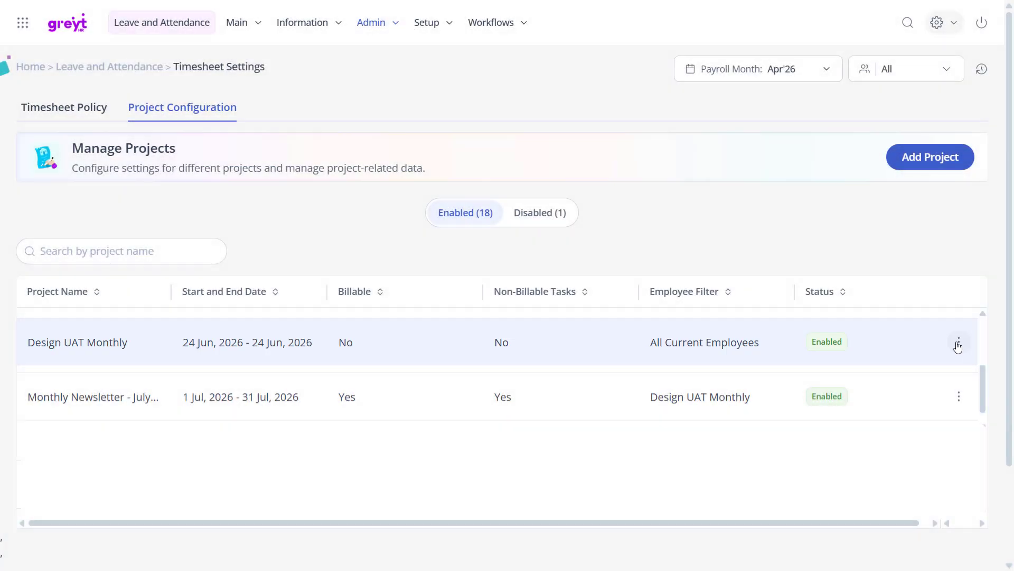
Examine which management actions are available for the existing Design UAT Monthly project.
{"action": "left_click", "coordinate": [958, 345]}
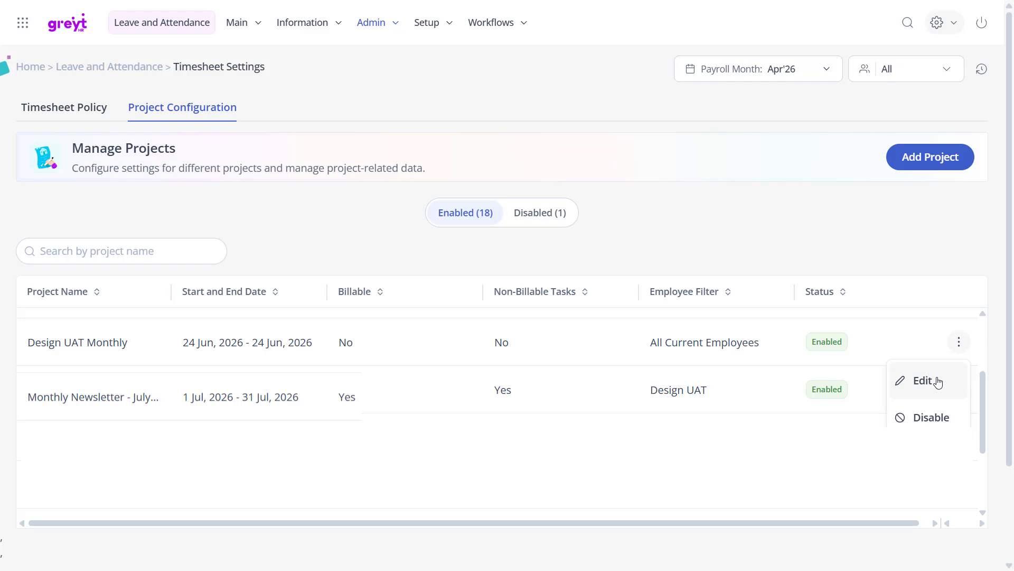
{"action": "left_click", "coordinate": [958, 346]}
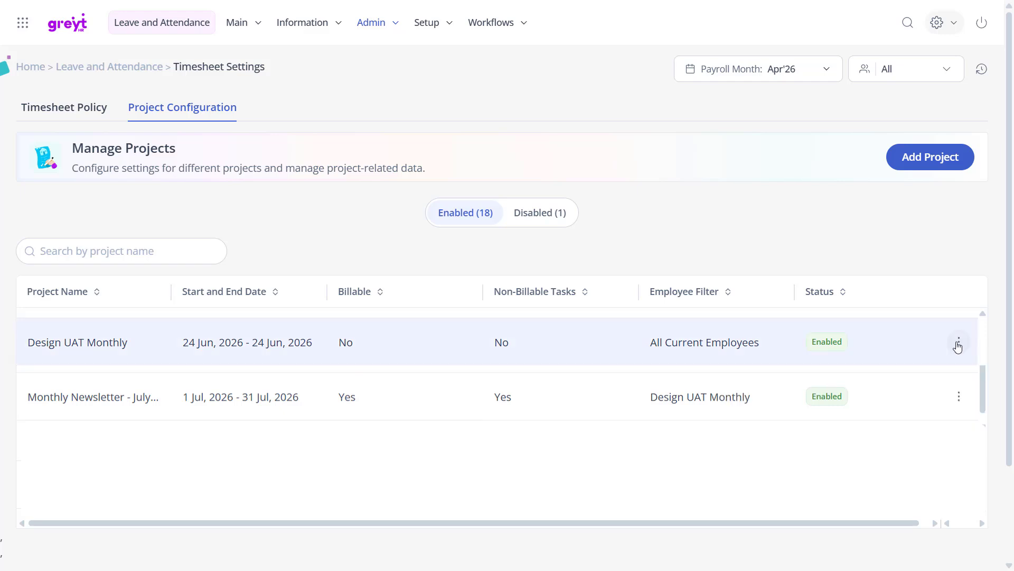